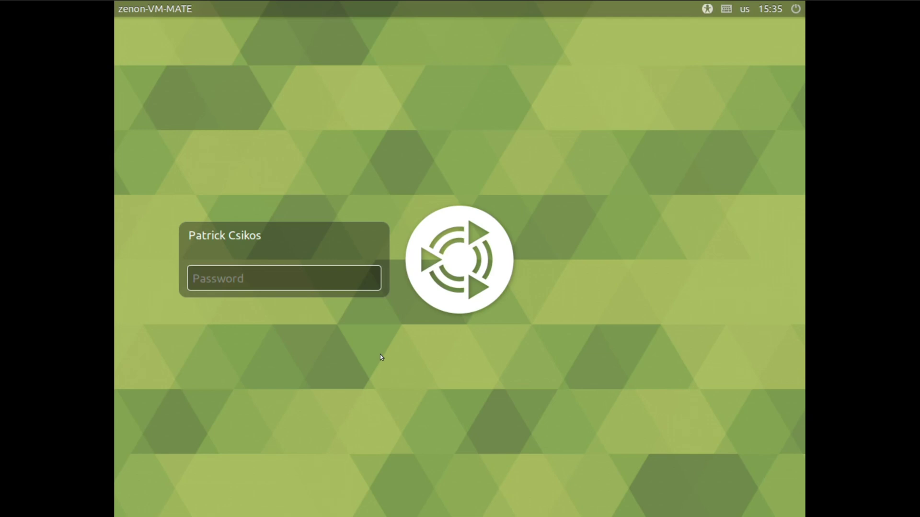
Log in to the Ubuntu MATE desktop by entering the account password
text(*********)
key(Return)
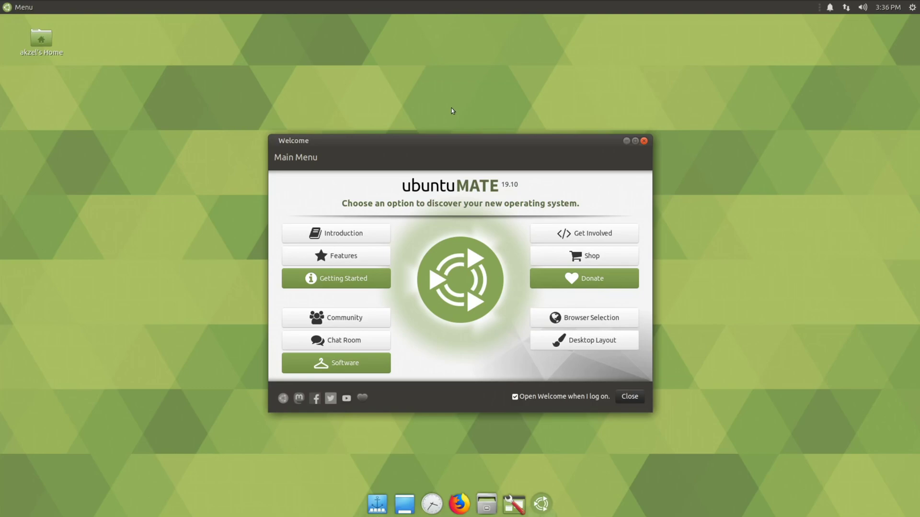
Apply the Familiar desktop layout from the Welcome window's Desktop Layout page
drag(454, 155, 452, 146)
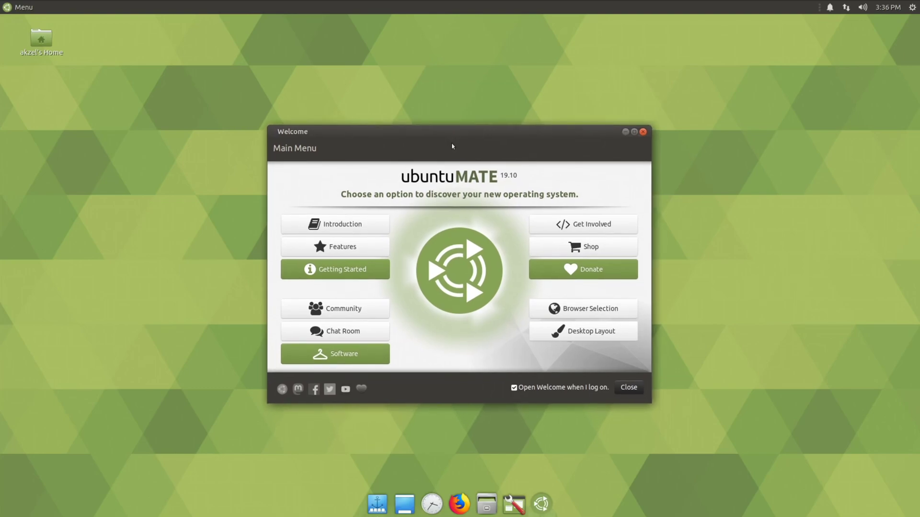
click(580, 338)
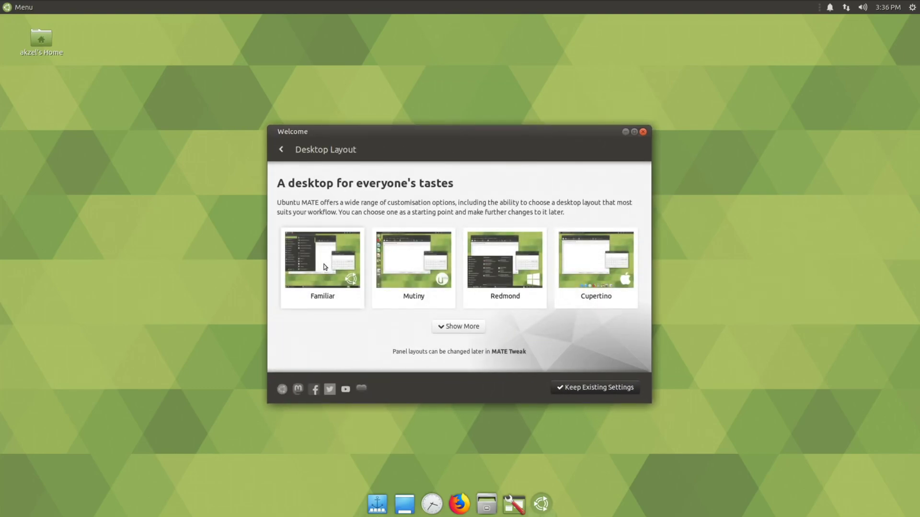
click(324, 266)
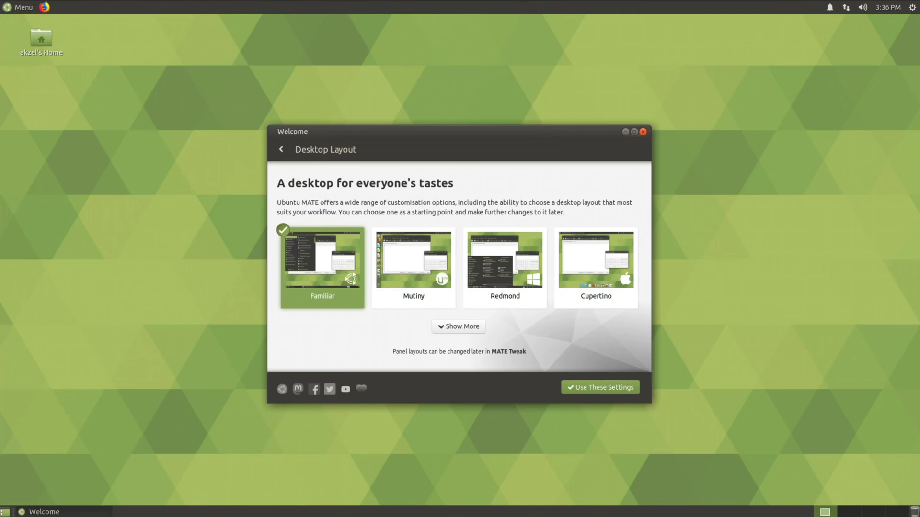
Launch the Firefox browser and move its window aside
click(19, 9)
click(25, 9)
click(44, 7)
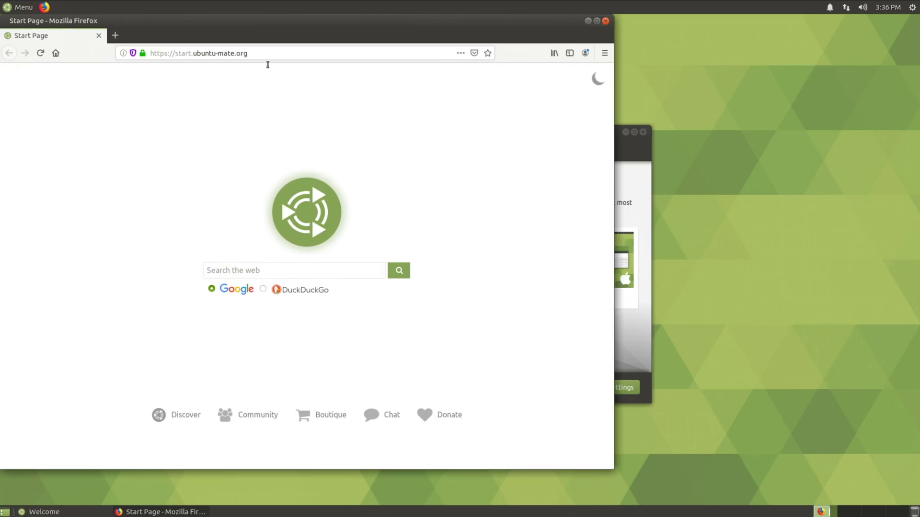
drag(272, 37, 359, 43)
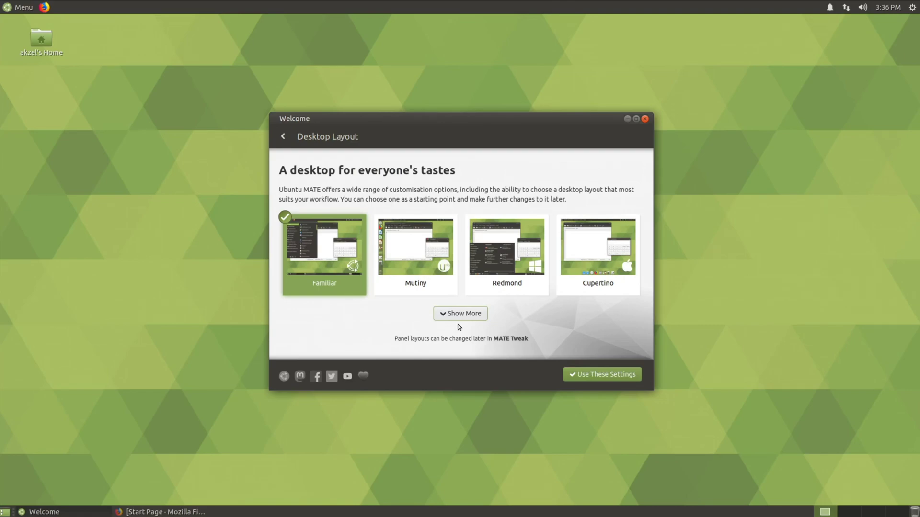
Expand the list of desktop layouts in Welcome, look through the additional ones and return to the main menu
click(459, 318)
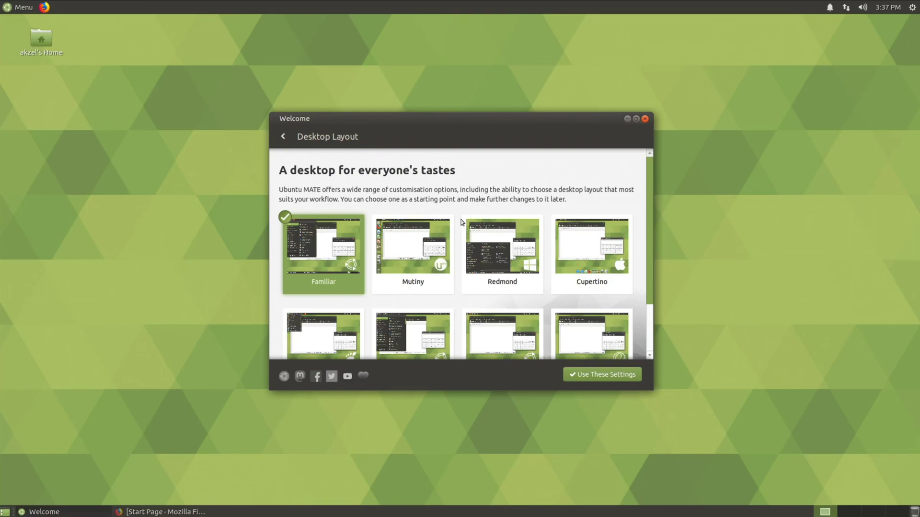
scroll(462, 222, down, 2)
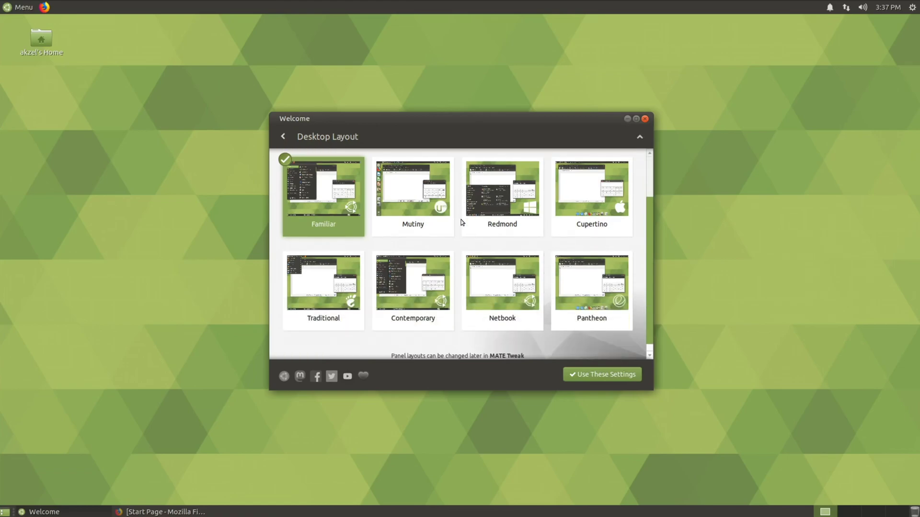
scroll(462, 222, up, 2)
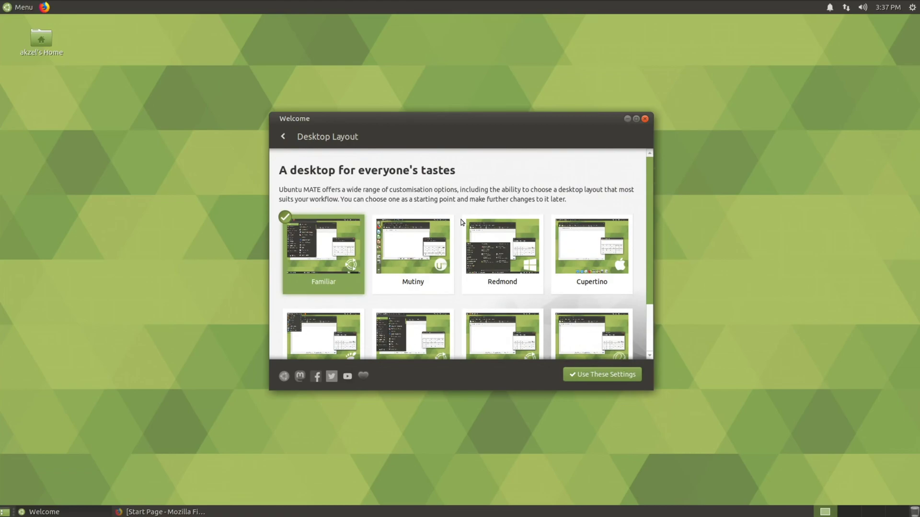
click(291, 140)
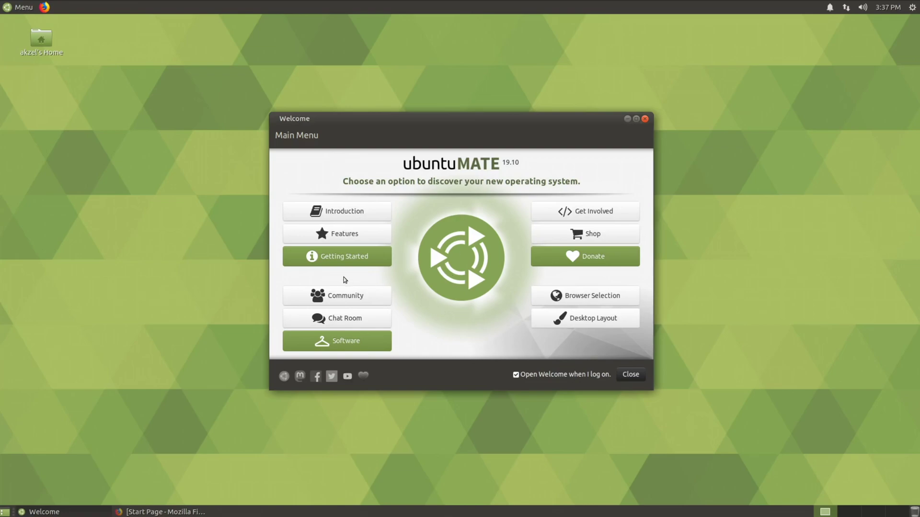
View the Introduction page and read the Features page through to its end, returning to the main menu
click(348, 218)
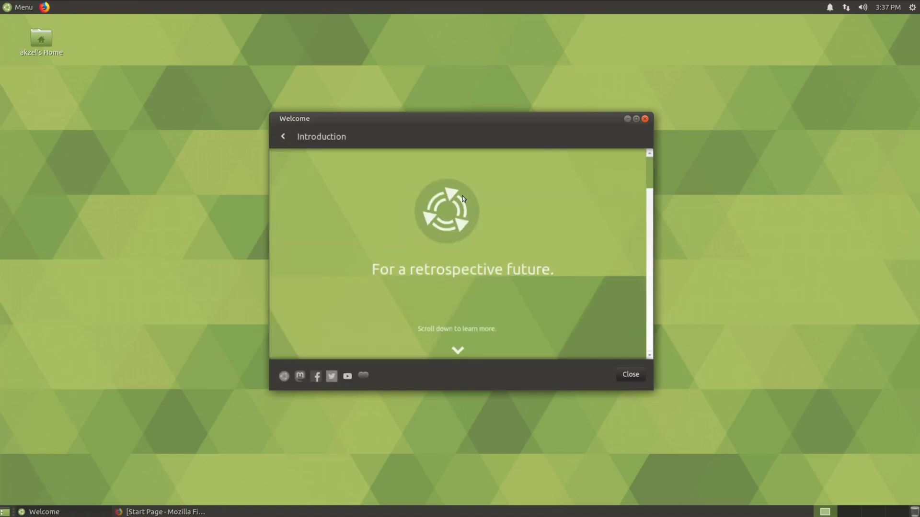
click(283, 136)
click(338, 242)
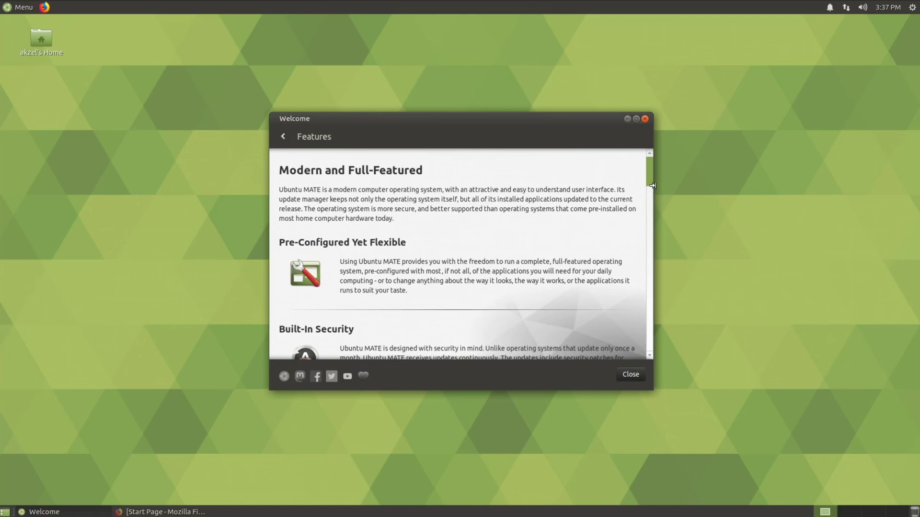
drag(651, 183, 639, 382)
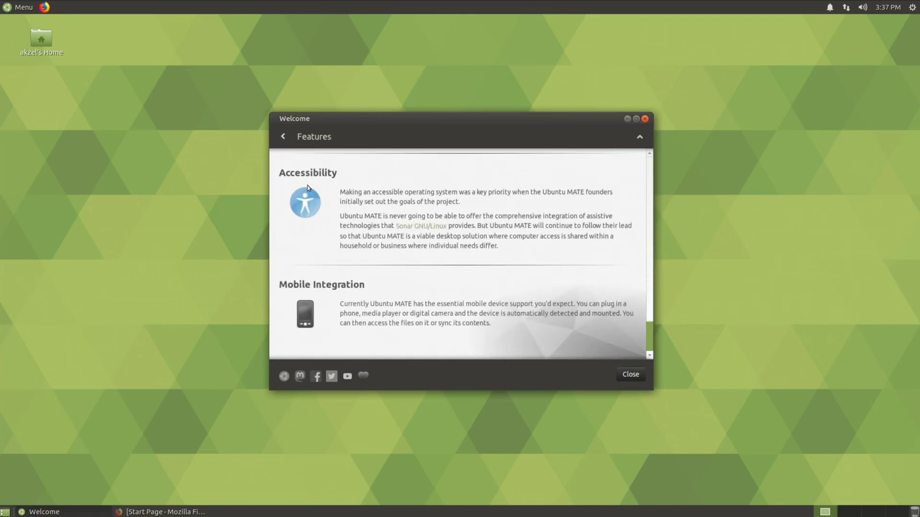
click(282, 136)
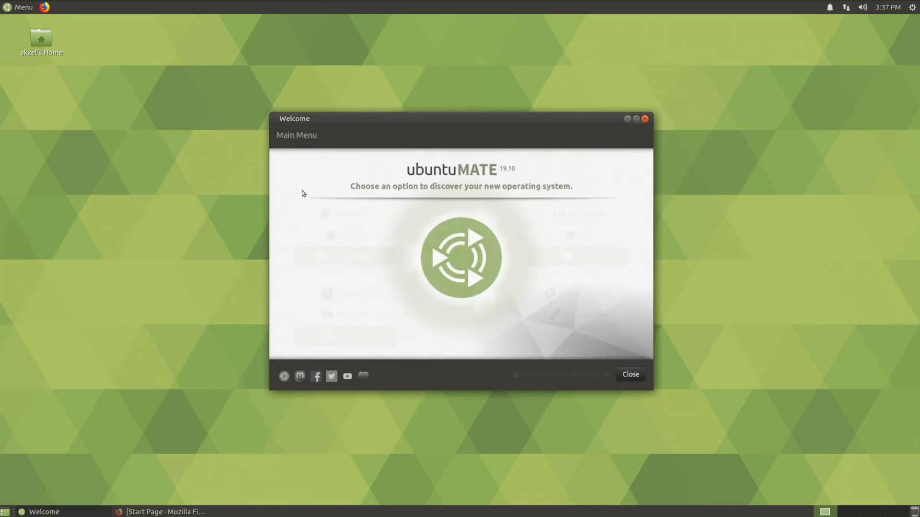
Look over the topic selection on the Getting Started page and go back to the main menu
click(343, 266)
scroll(588, 289, down, 1)
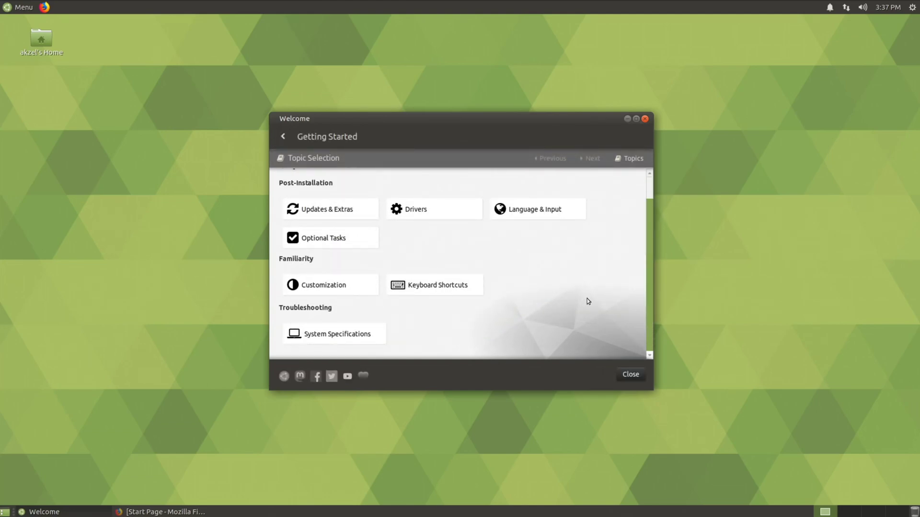
scroll(616, 306, up, 1)
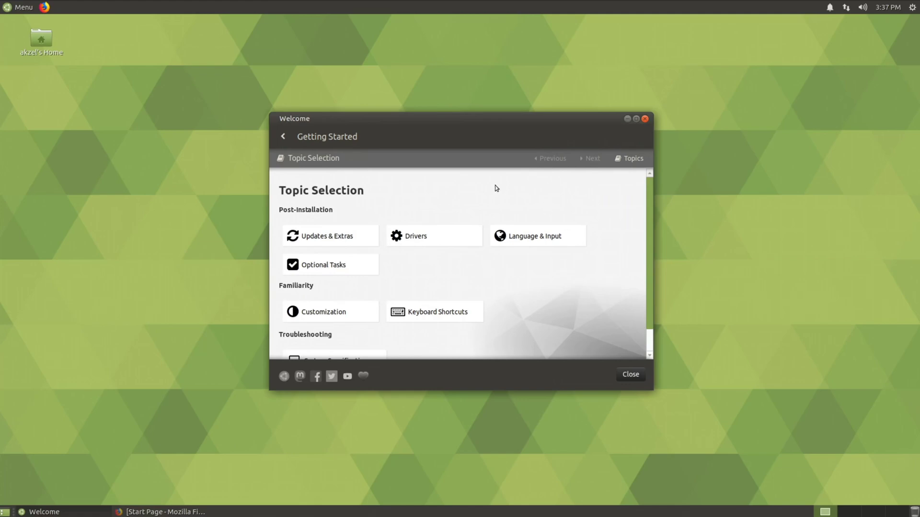
click(283, 138)
Open the ubuntu-mate.community forum from Welcome's Community page, skim its categories and close the Firefox Privacy Notice page
click(344, 305)
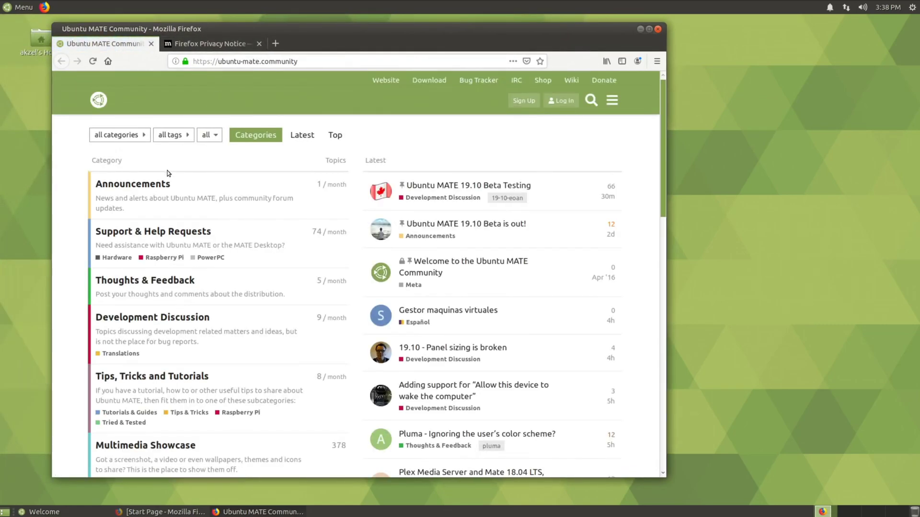
scroll(243, 314, down, 5)
scroll(242, 305, up, 5)
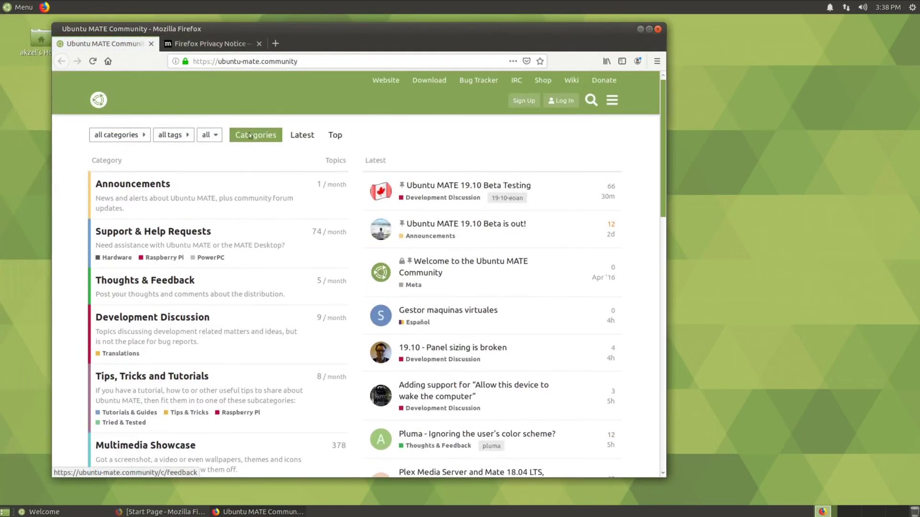
click(259, 43)
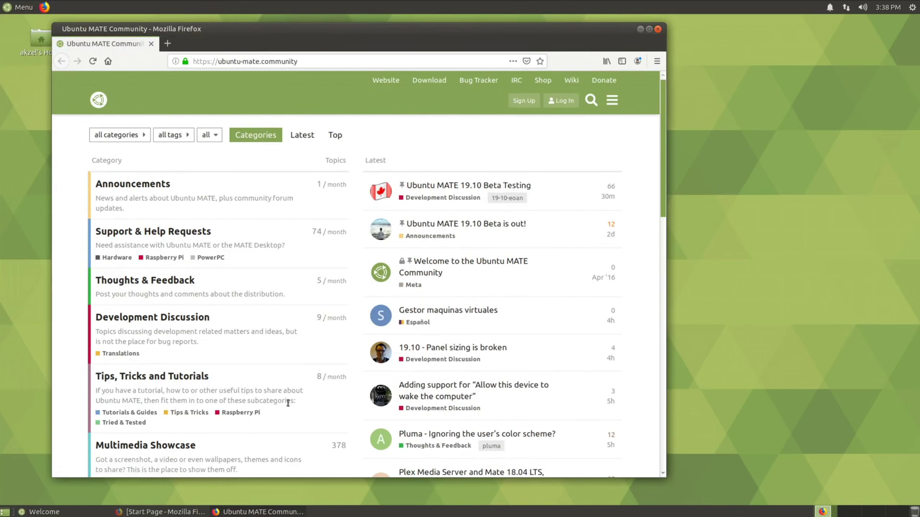
Switch back to Welcome, leave the Community page and view the Chat Room page before returning to the main menu
click(44, 512)
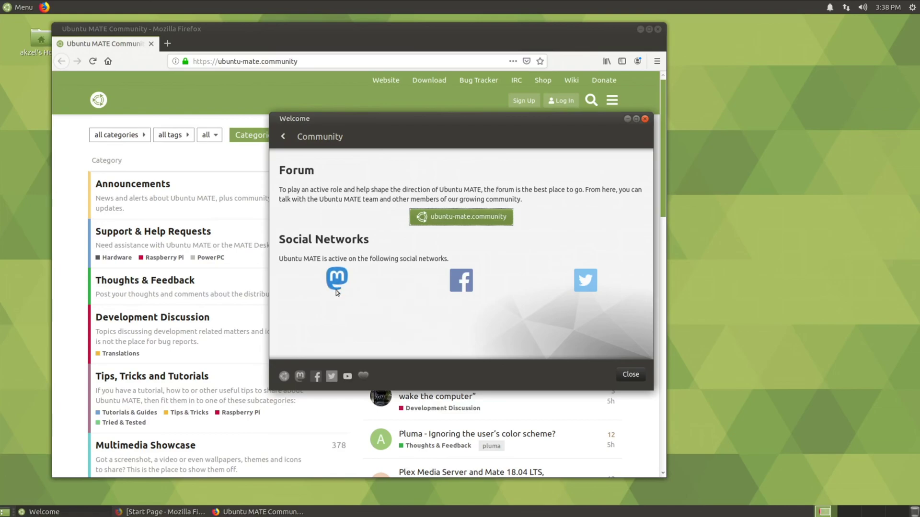
click(283, 137)
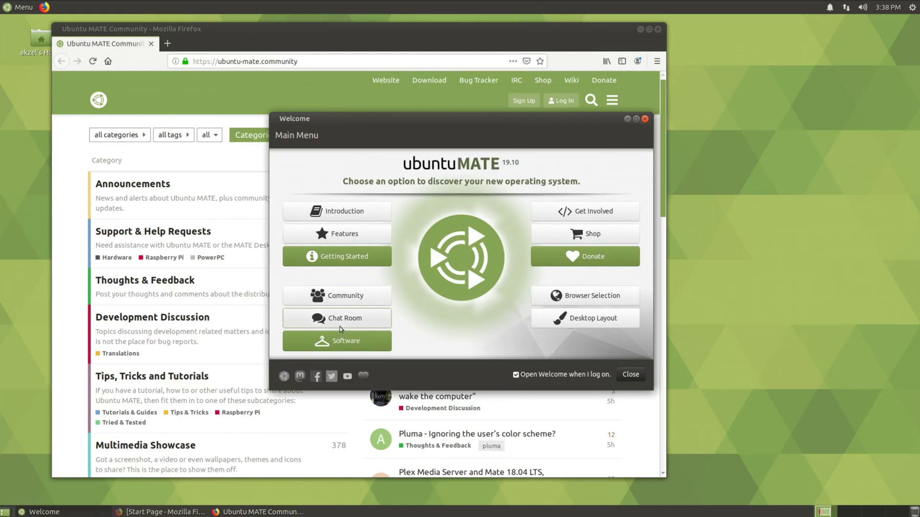
click(340, 327)
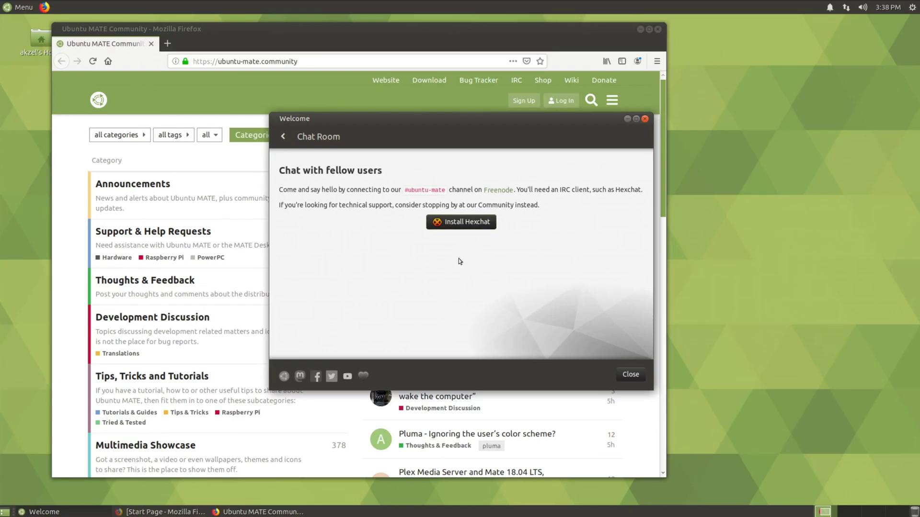
click(283, 136)
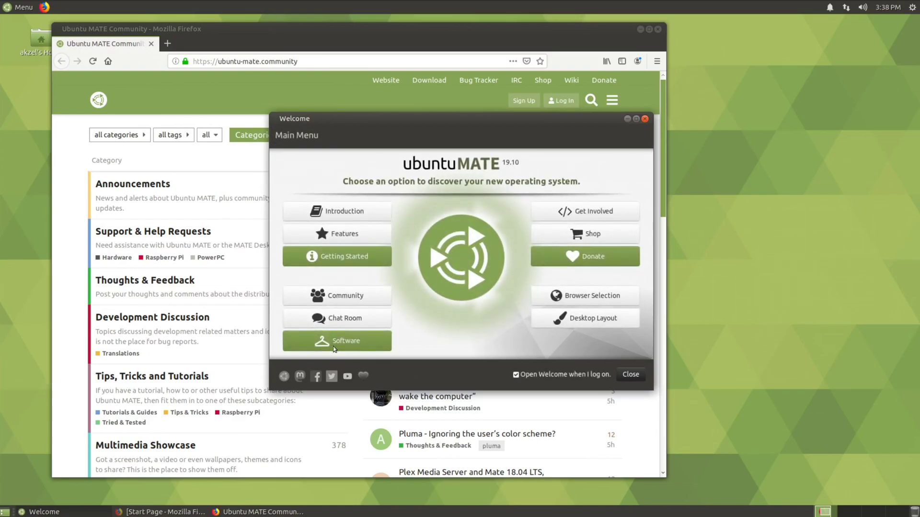
Find Brave in the Software Boutique's Internet category, view its details and collapse them again
click(343, 349)
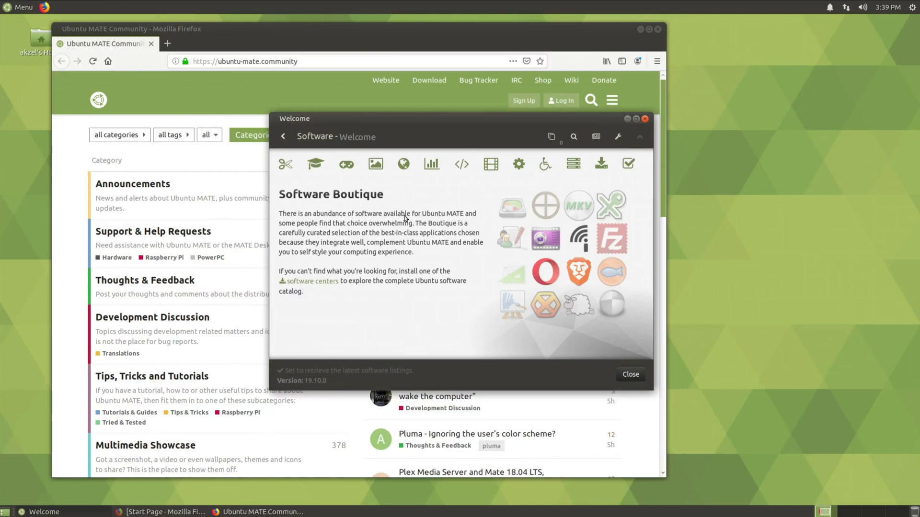
click(403, 165)
scroll(481, 261, down, 2)
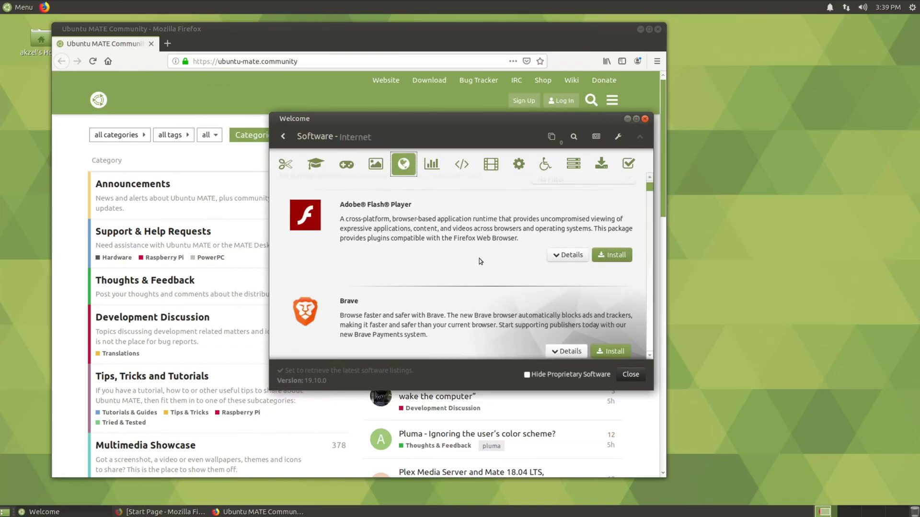
scroll(438, 285, down, 2)
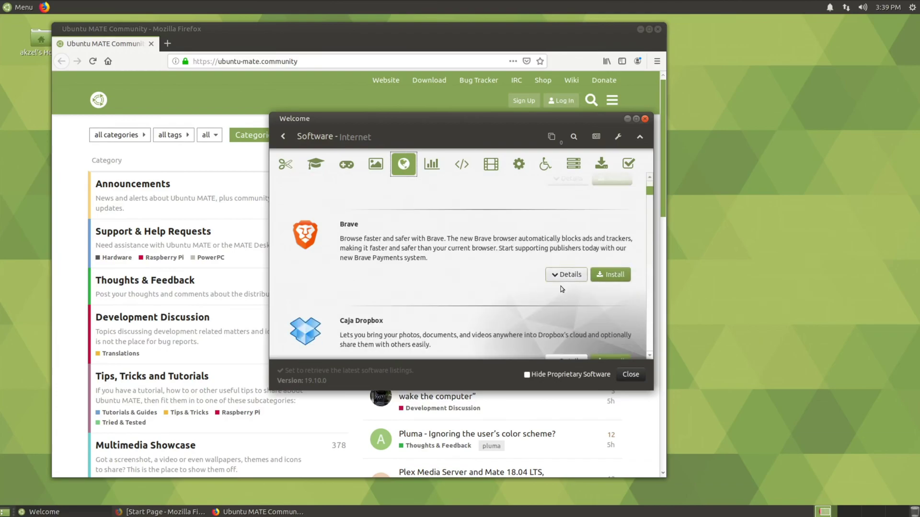
click(566, 274)
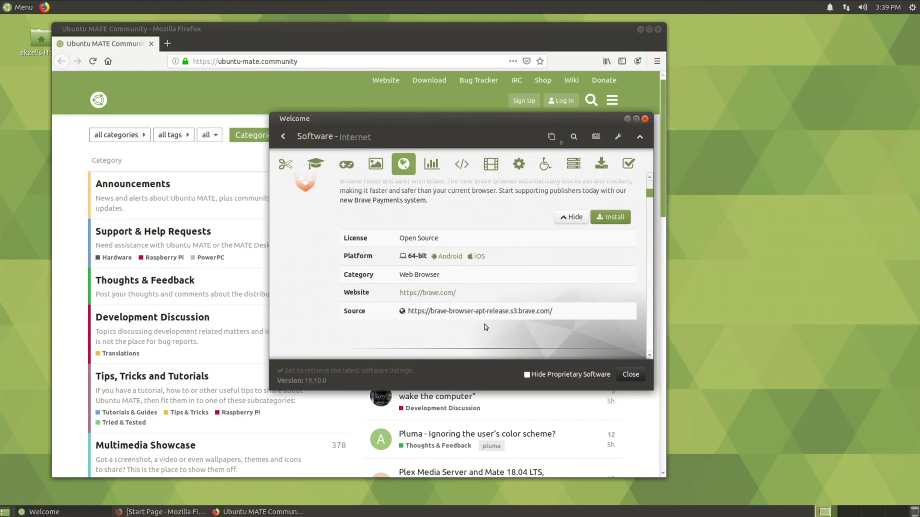
click(570, 218)
Browse further through the Internet applications past Caja Dropbox to Google Chrome and Google Earth, returning to the main menu
scroll(458, 275, up, 3)
scroll(470, 233, down, 10)
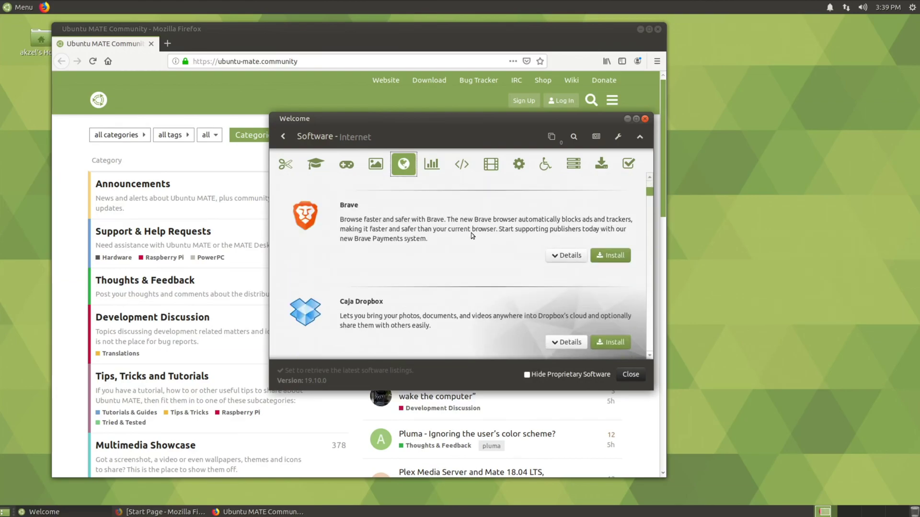
scroll(471, 233, down, 10)
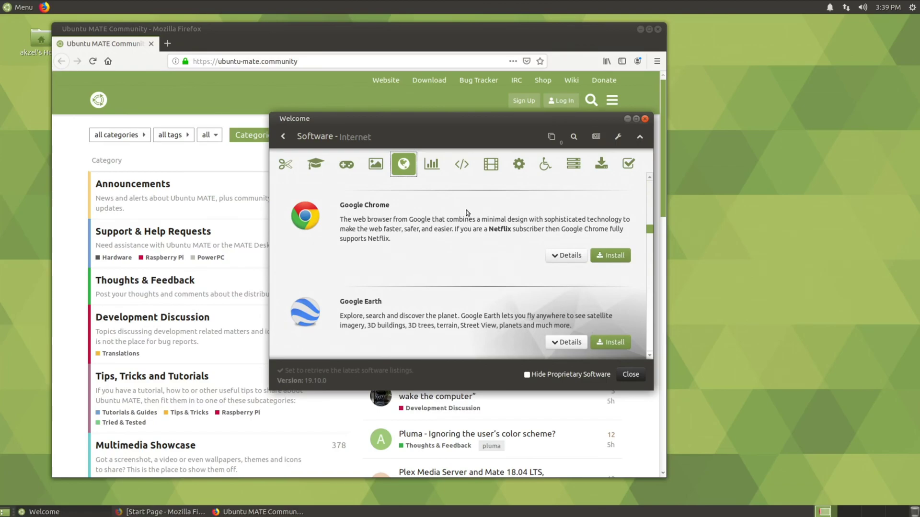
click(283, 136)
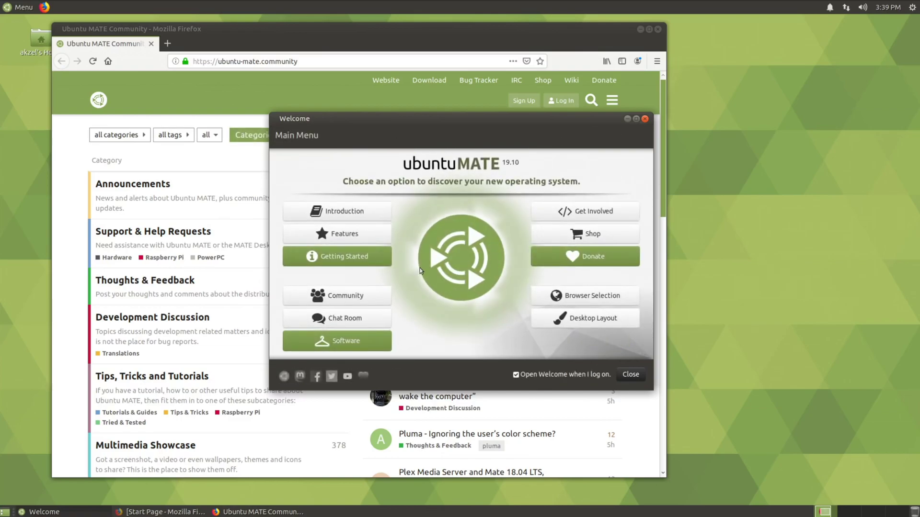
Review the web browsers offered on the Browser Selection page and return to the main menu
click(583, 293)
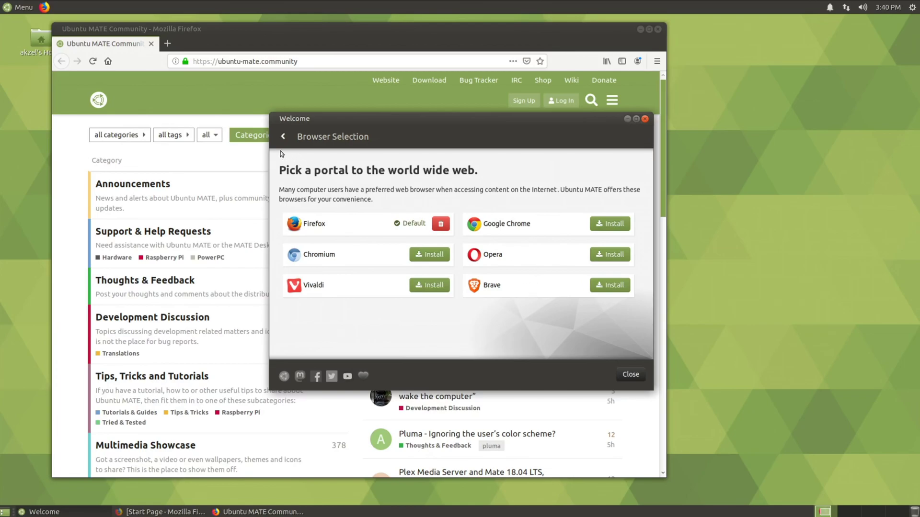
click(284, 139)
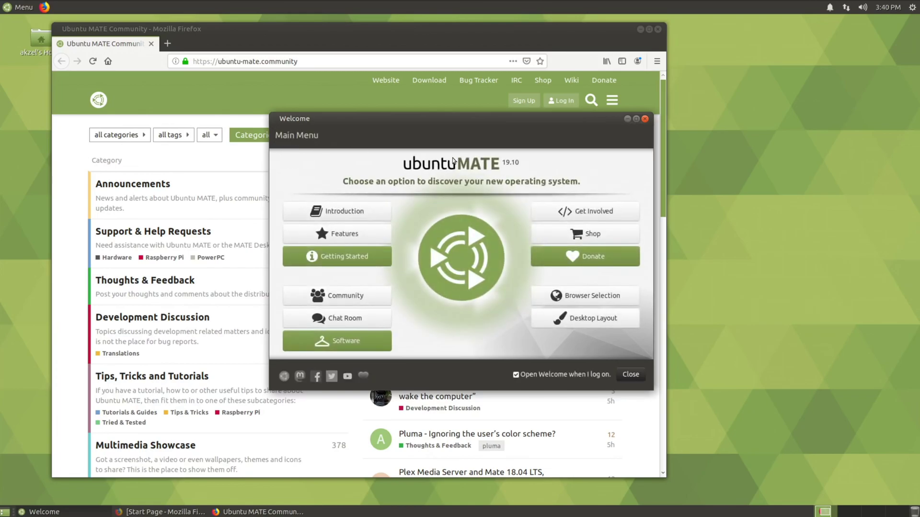
click(587, 303)
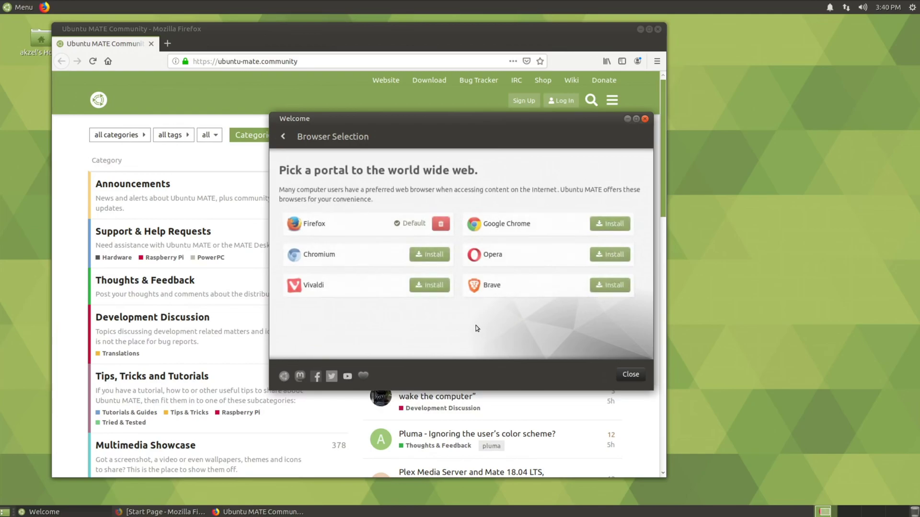
click(286, 140)
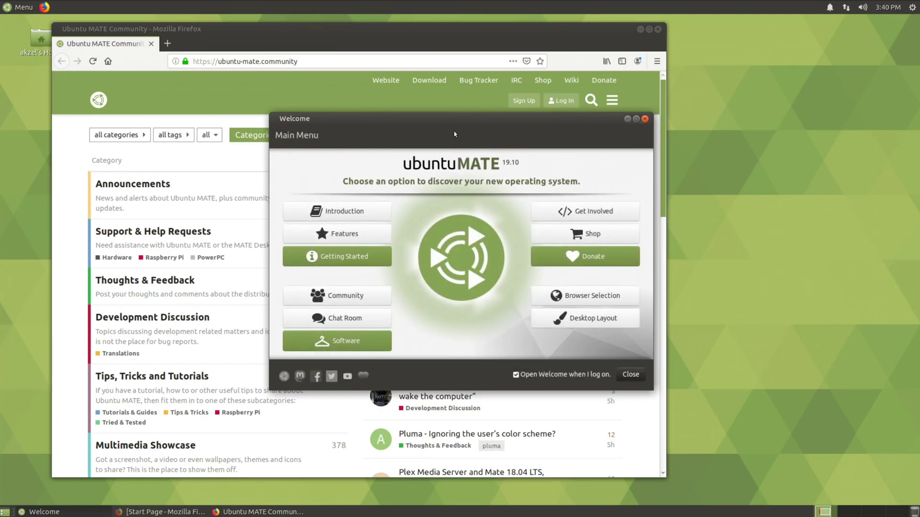
Open the Software Boutique's Internet category and examine the applications listed there, from Skype and Slack to Wireshark and X2Go Client
click(341, 340)
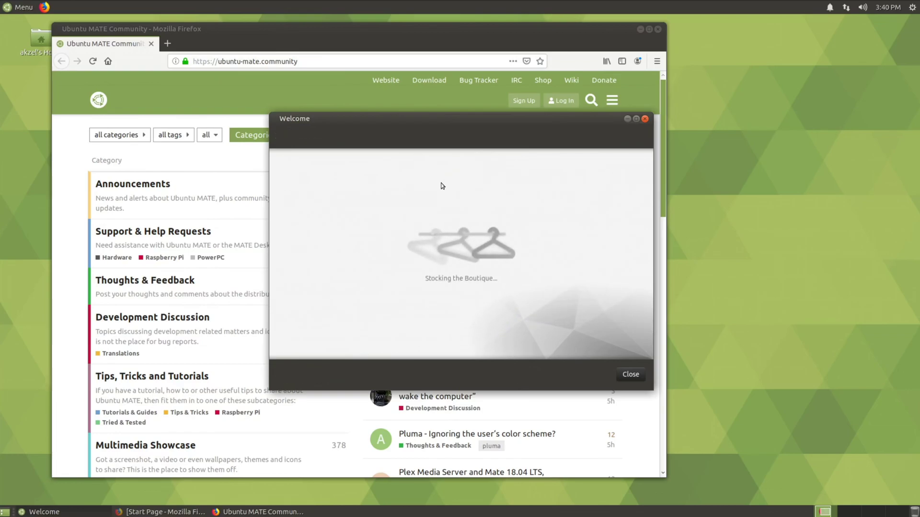
click(408, 176)
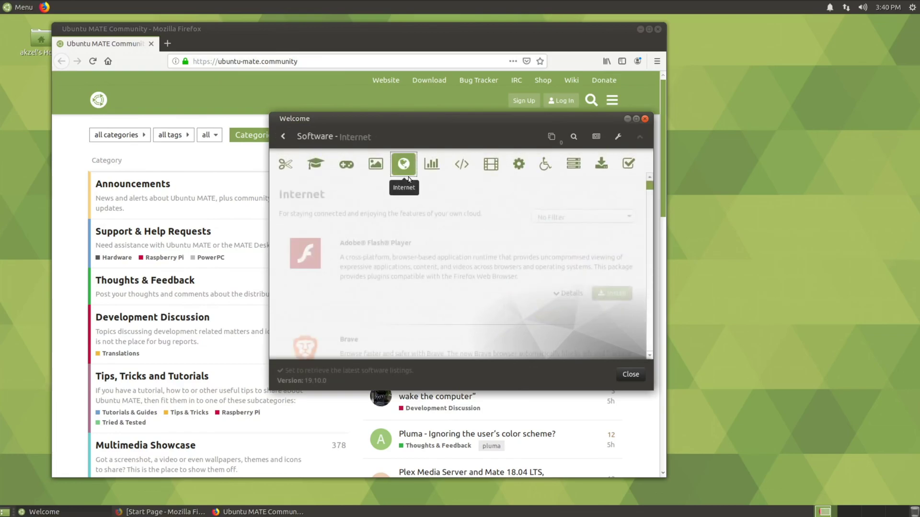
scroll(652, 206, down, 2)
scroll(651, 209, down, 10)
scroll(650, 283, down, 5)
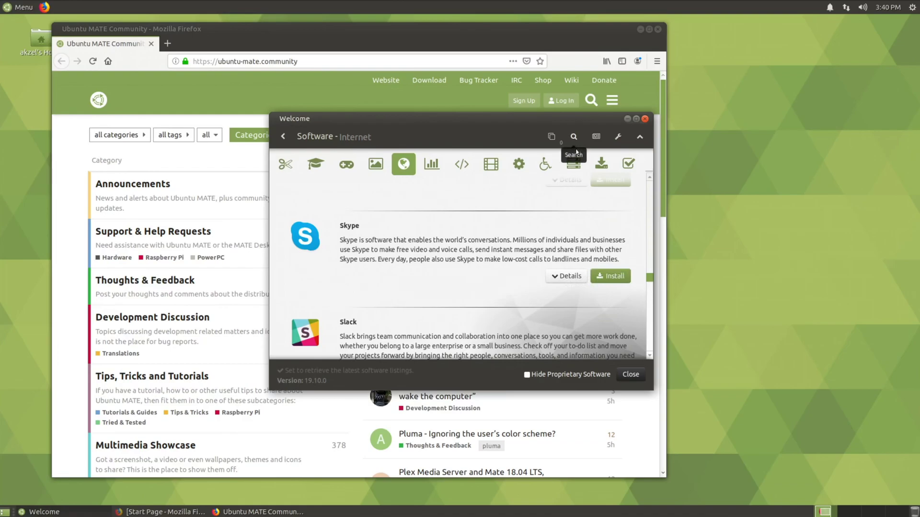
scroll(484, 269, down, 5)
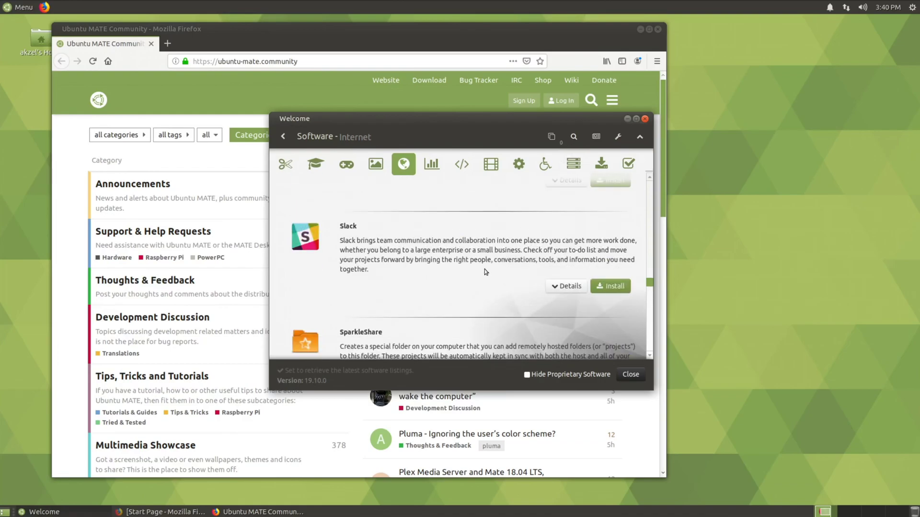
scroll(483, 270, down, 5)
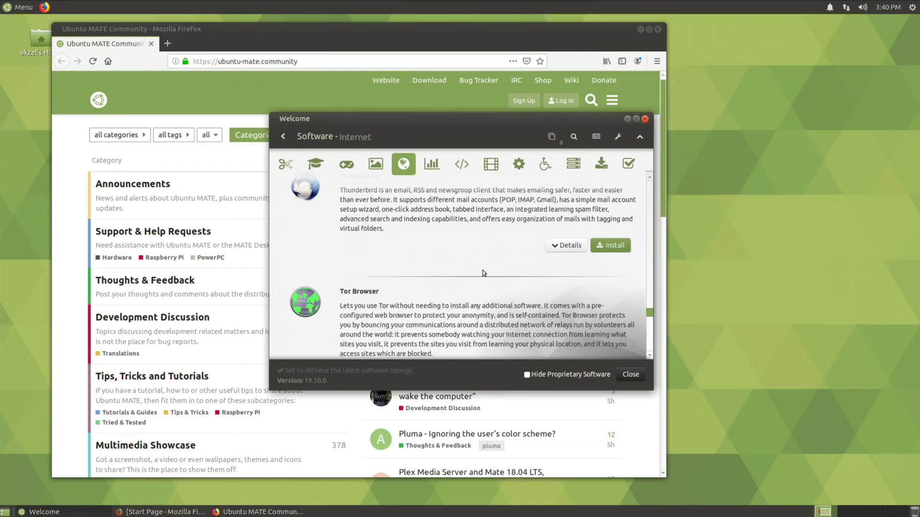
scroll(482, 271, down, 5)
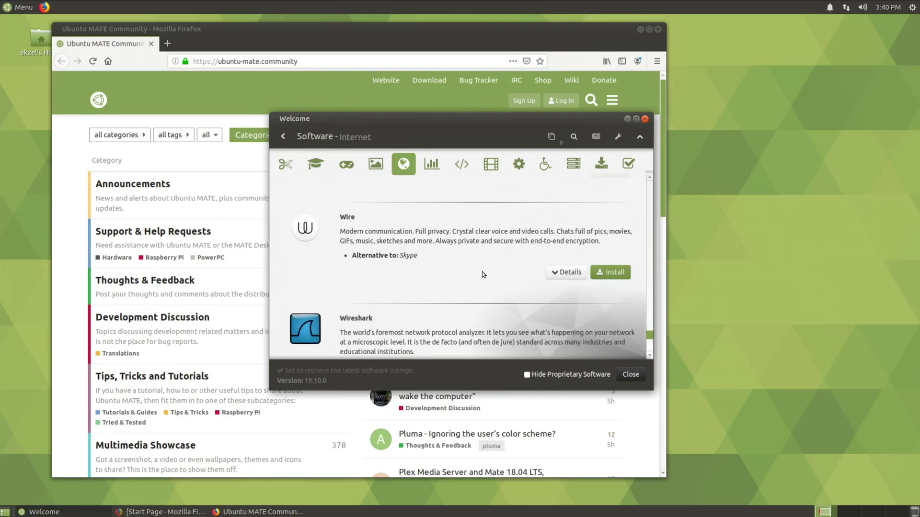
scroll(482, 272, down, 2)
scroll(482, 272, up, 3)
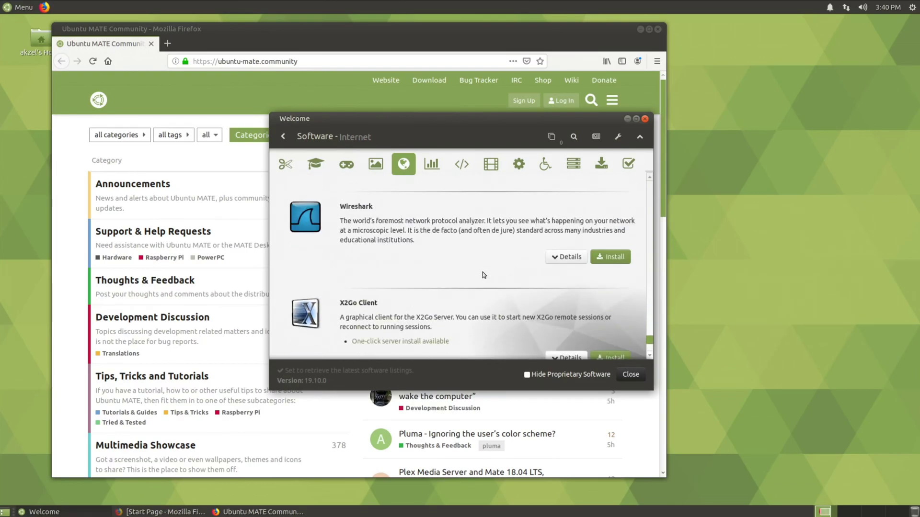
scroll(487, 276, up, 5)
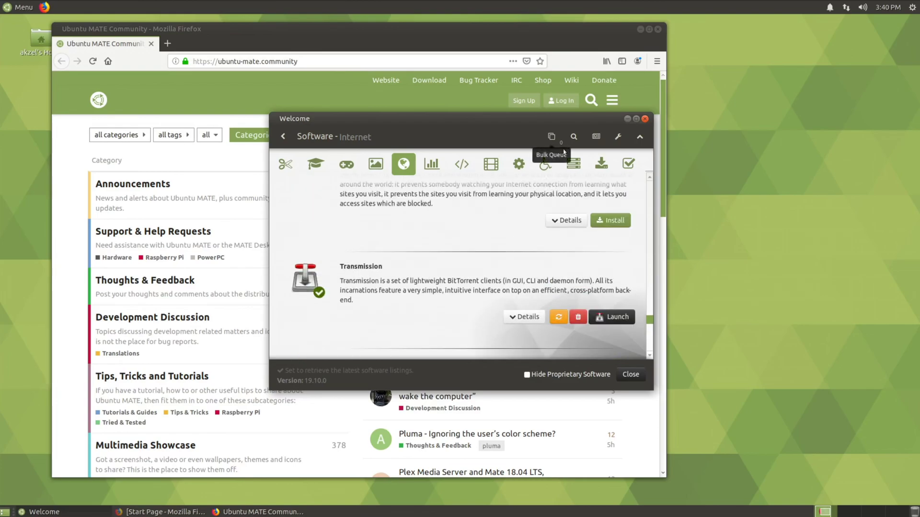
Search the Software Boutique for epiphany and view the software managers offered on the More Software page
click(572, 138)
text(epiphany)
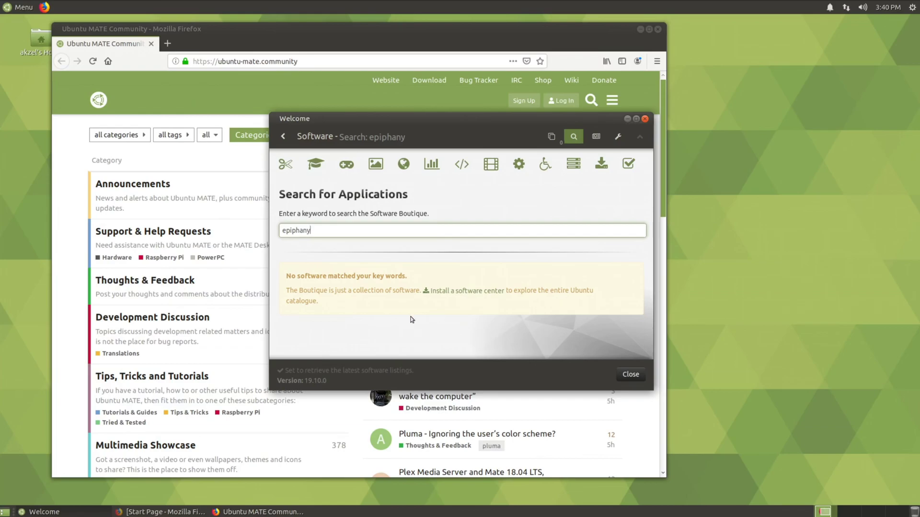
click(601, 175)
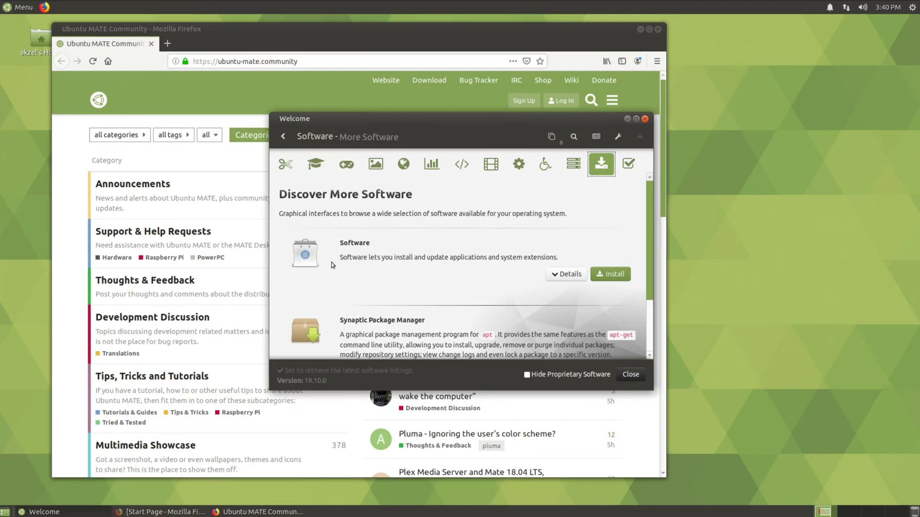
scroll(360, 267, down, 3)
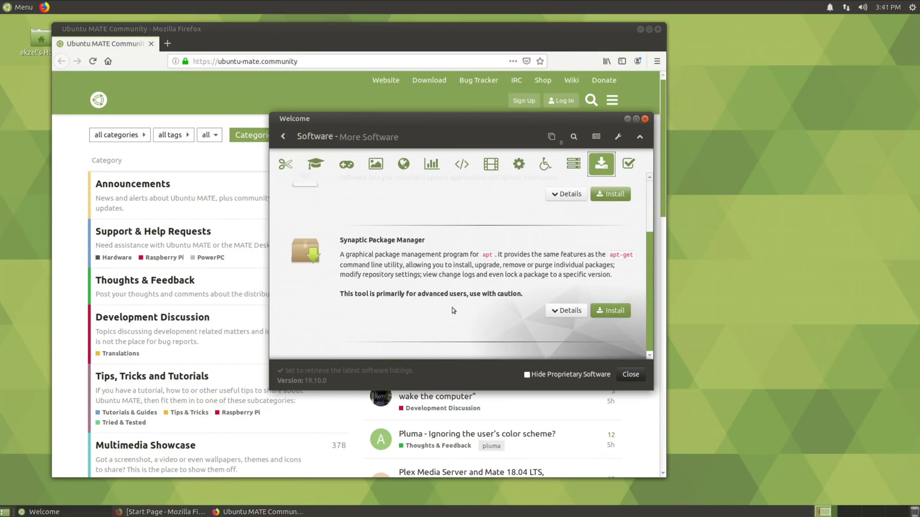
scroll(447, 316, up, 3)
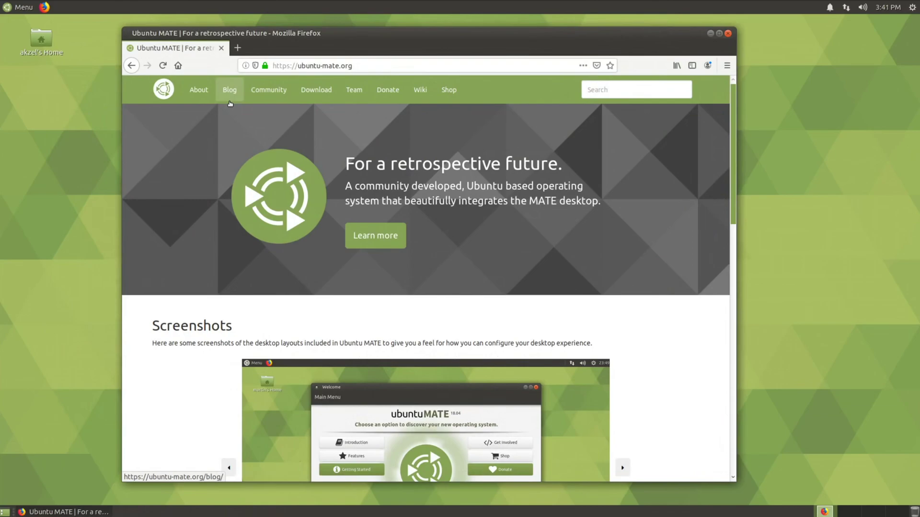
In Firefox, open the Ubuntu MATE website's Blog and read the 19.10 Release Notes down to the section on Evolution replacing Thunderbird
click(230, 101)
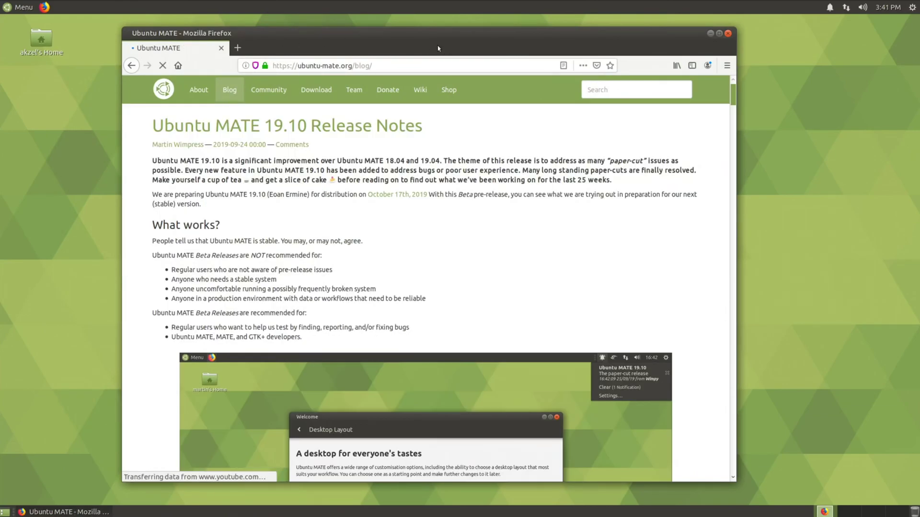
drag(437, 48, 446, 47)
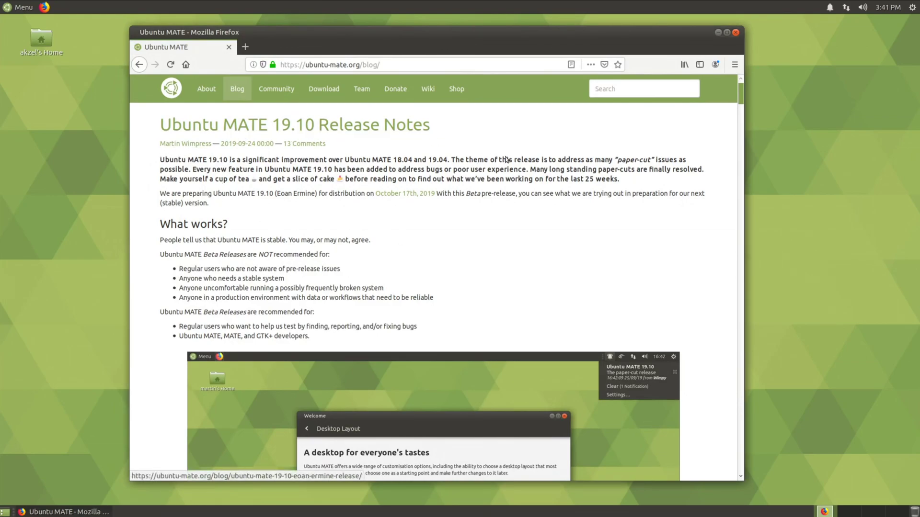
scroll(464, 239, down, 3)
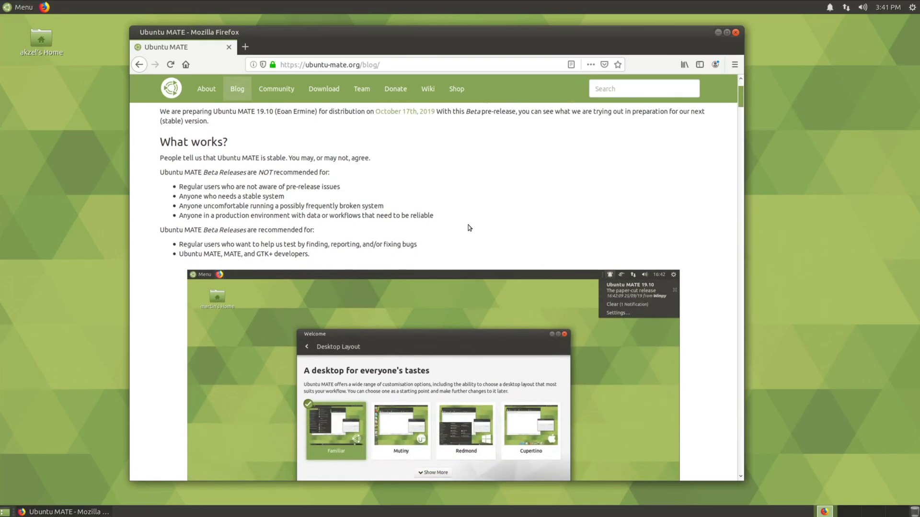
scroll(469, 227, down, 13)
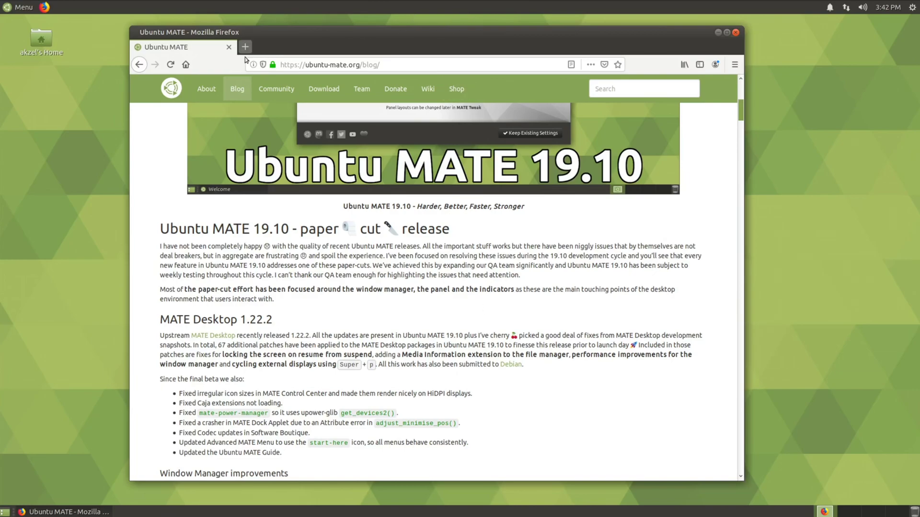
scroll(511, 259, down, 15)
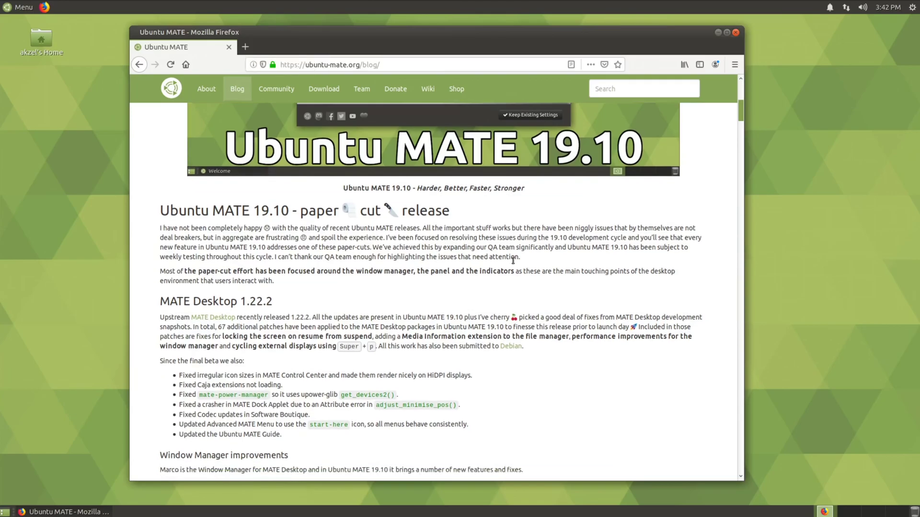
scroll(513, 261, down, 15)
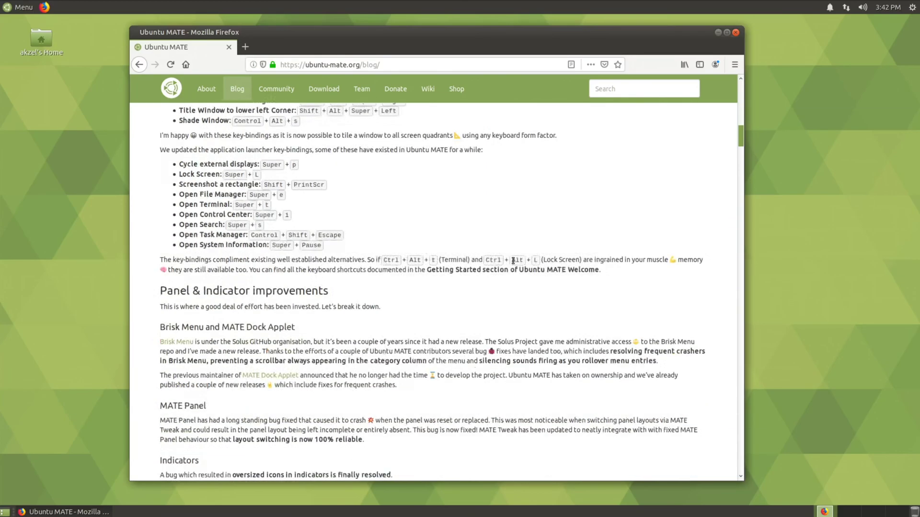
scroll(522, 264, down, 15)
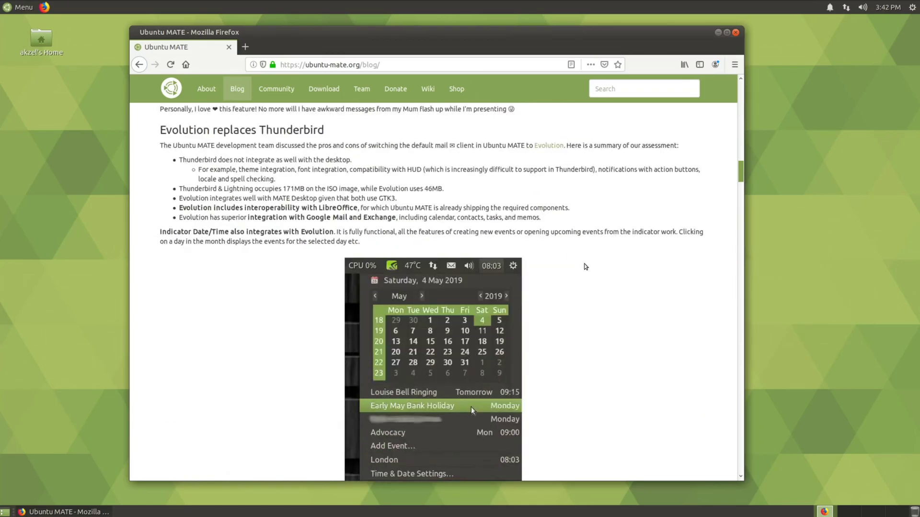
Read the release notes' GNOME MPV, Magnus and MATE Tweak sections and close the browser page
scroll(462, 246, down, 10)
scroll(627, 287, up, 4)
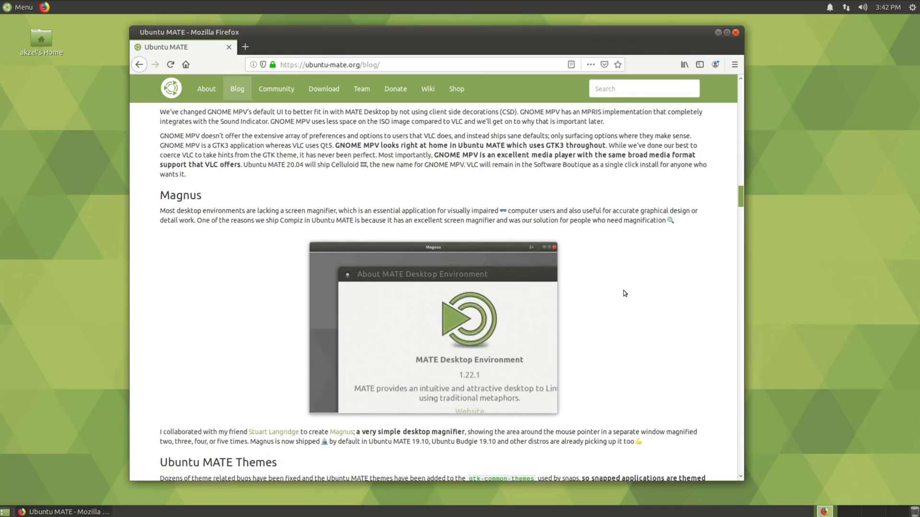
scroll(625, 293, up, 6)
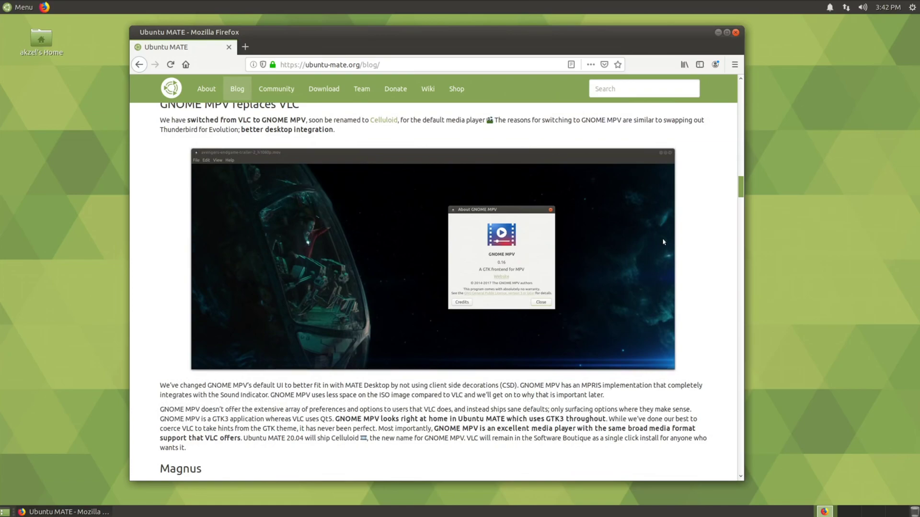
scroll(663, 245, down, 5)
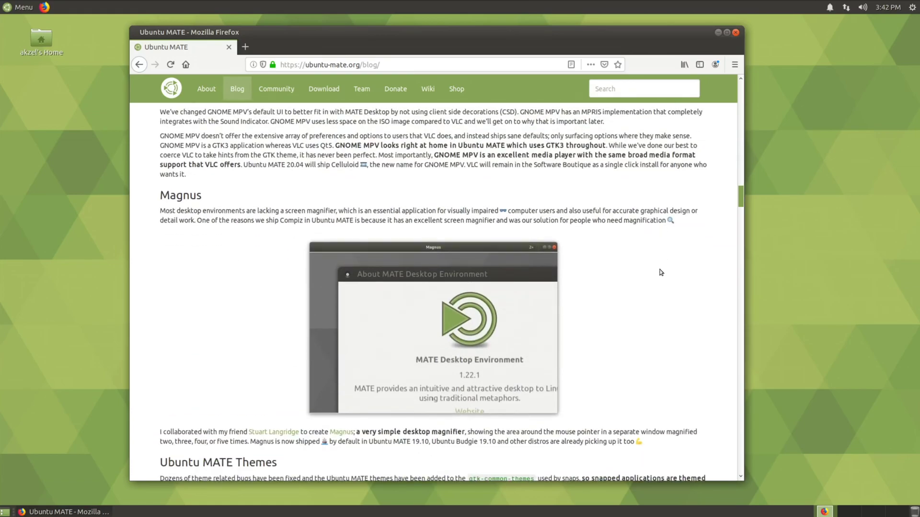
scroll(661, 272, down, 10)
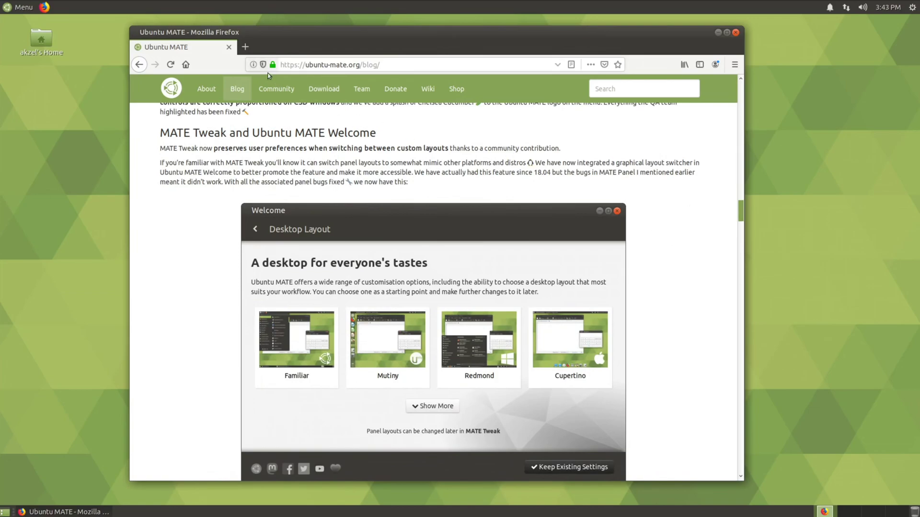
click(229, 47)
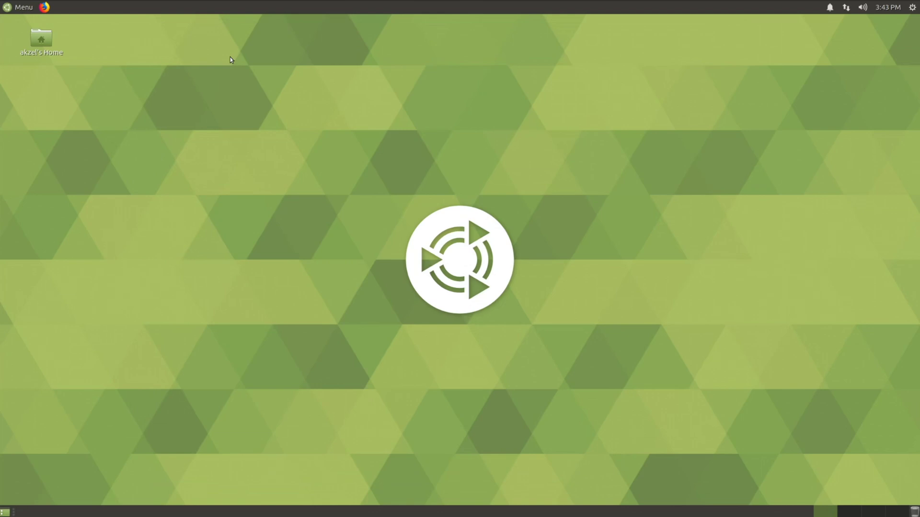